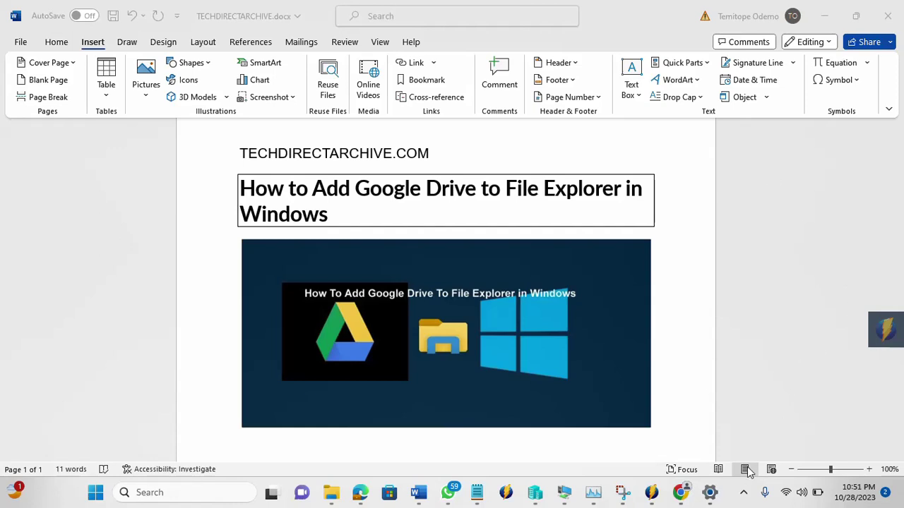
# Open the screen recording toolbar, clear Edge's address suggestions, and open File Explorer to Quick access.
pyautogui.click(743, 493)
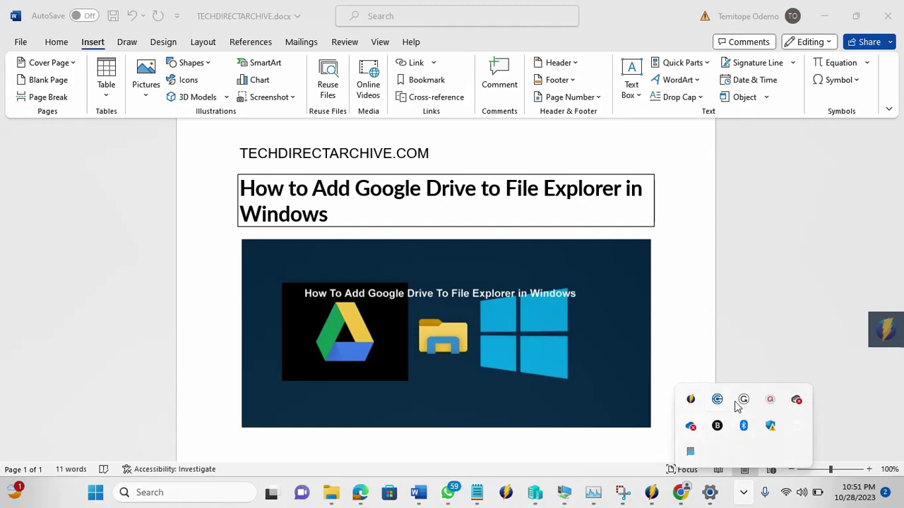
pyautogui.click(770, 402)
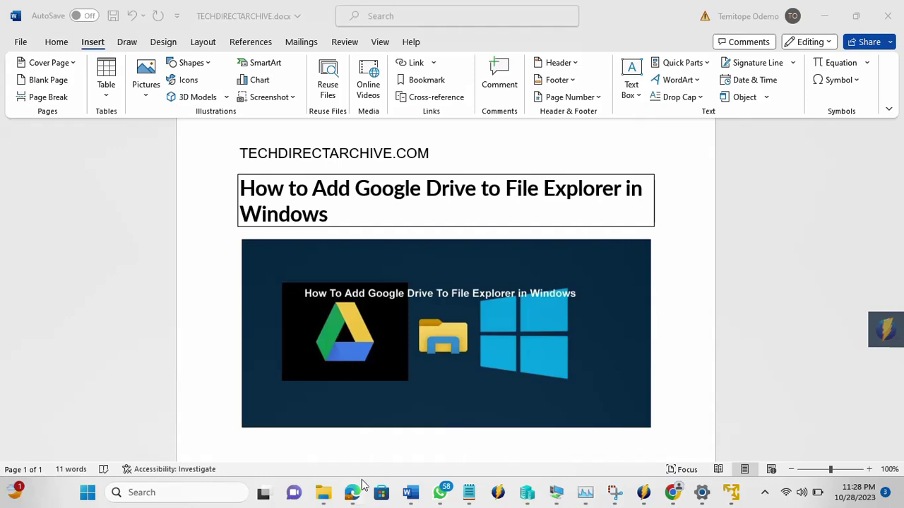
pyautogui.moveTo(353, 488)
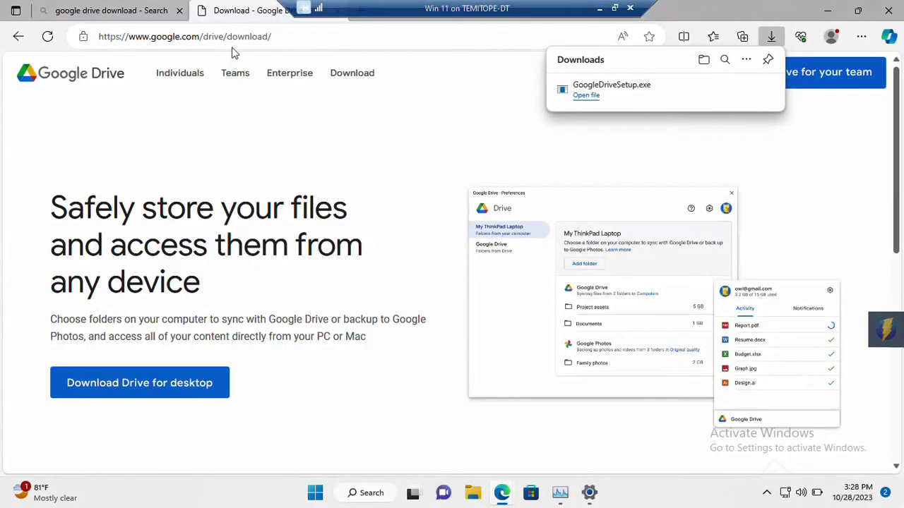
pyautogui.click(226, 37)
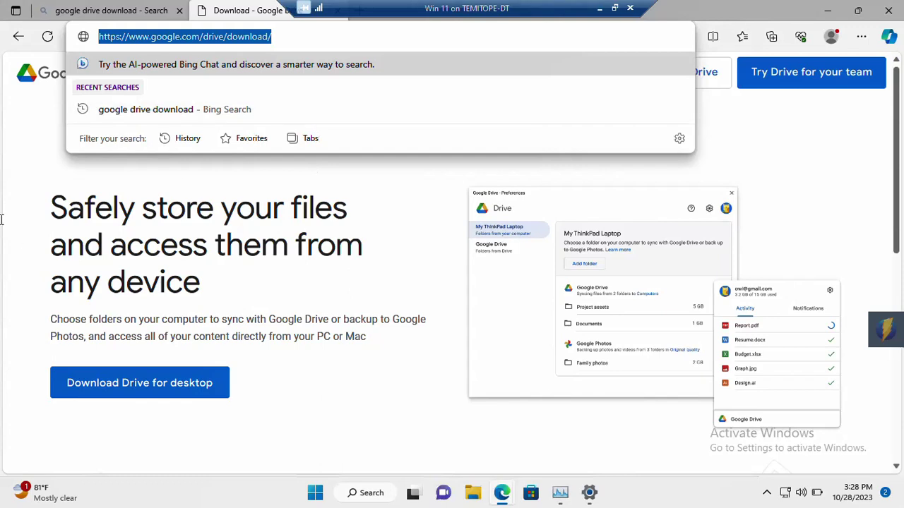
pyautogui.click(17, 202)
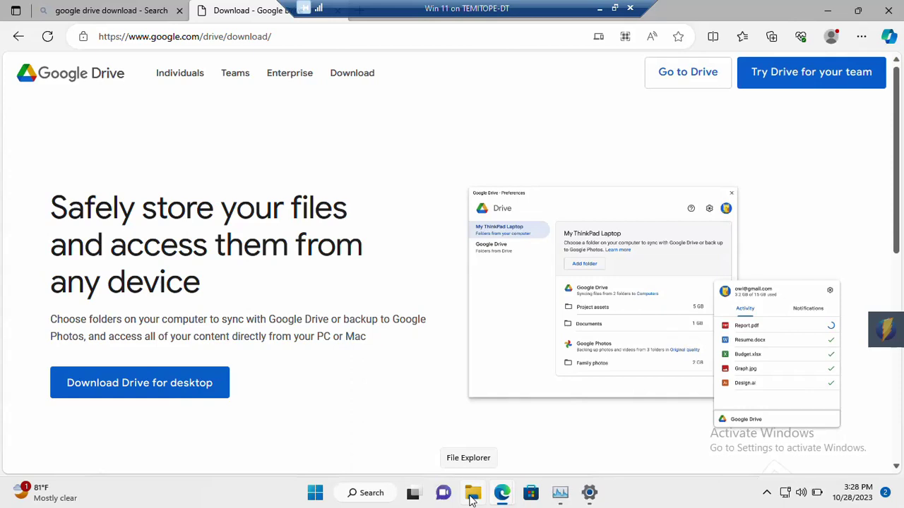
pyautogui.click(472, 496)
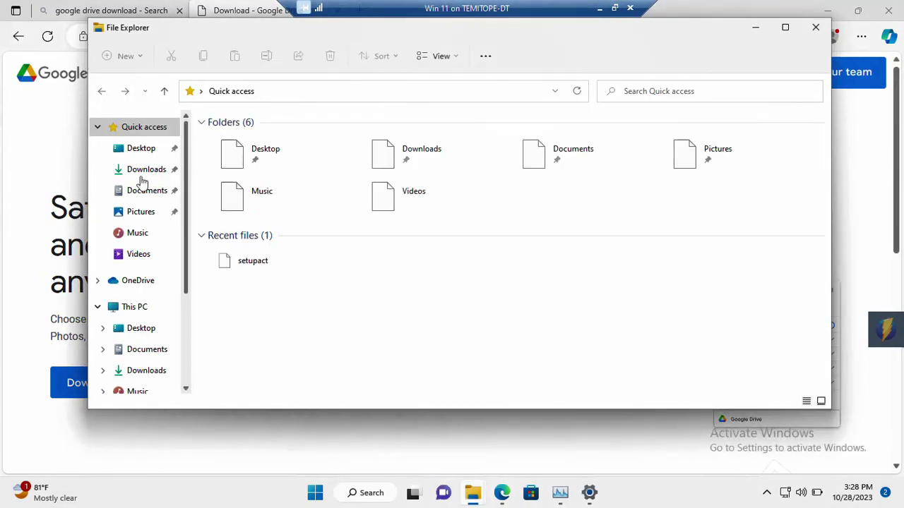
# Run the GoogleDriveSetup installer from the Downloads folder, bringing up a User Account Control prompt.
pyautogui.click(136, 173)
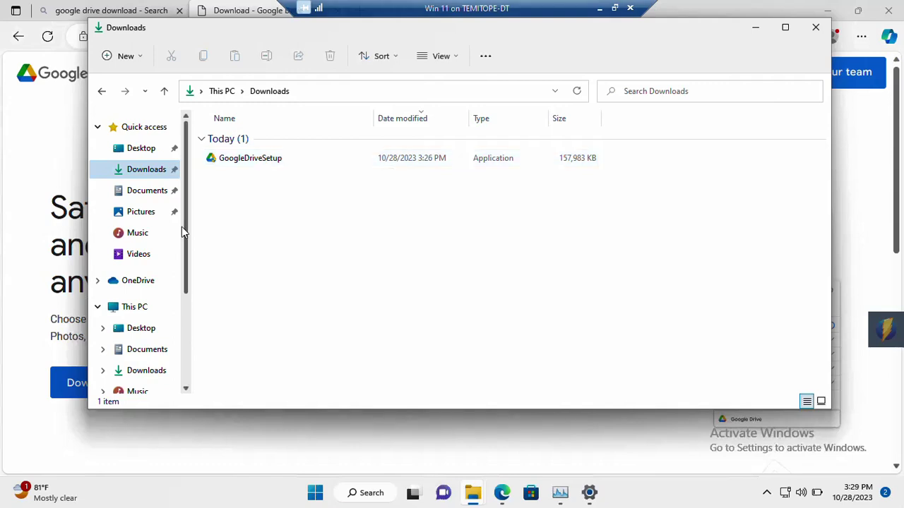
pyautogui.click(141, 310)
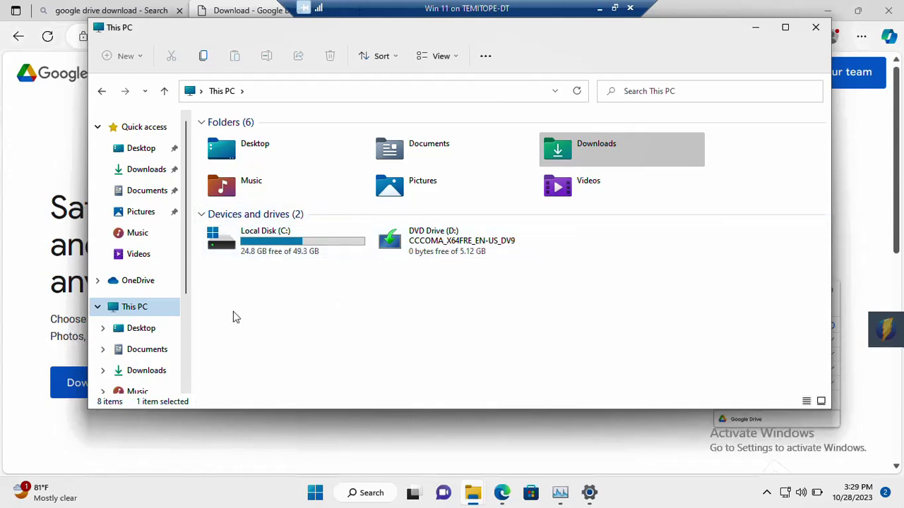
pyautogui.click(144, 170)
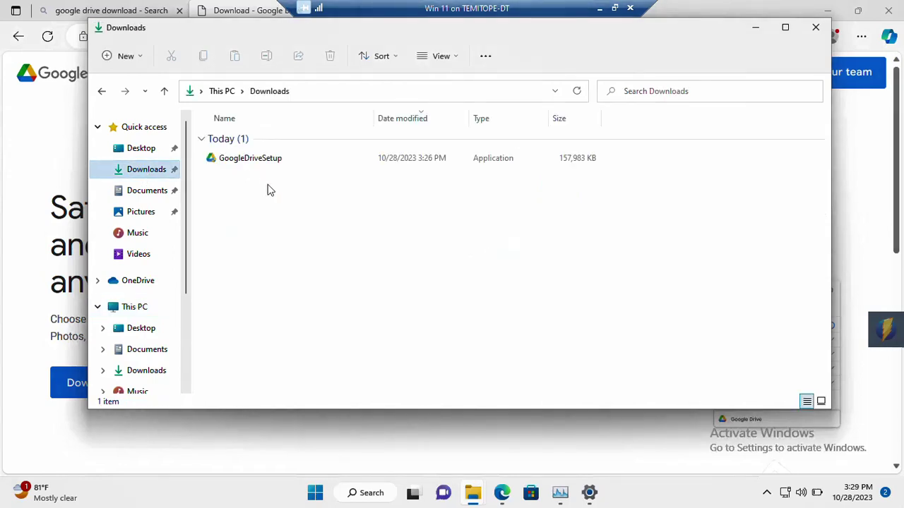
pyautogui.doubleClick(250, 160)
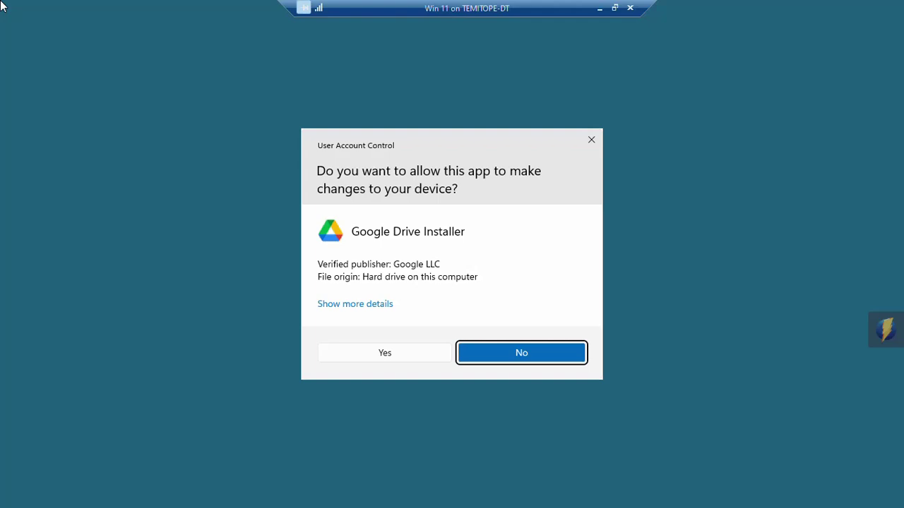
# Approve the User Account Control prompt so the 'Install Google Drive?' window opens.
pyautogui.click(397, 357)
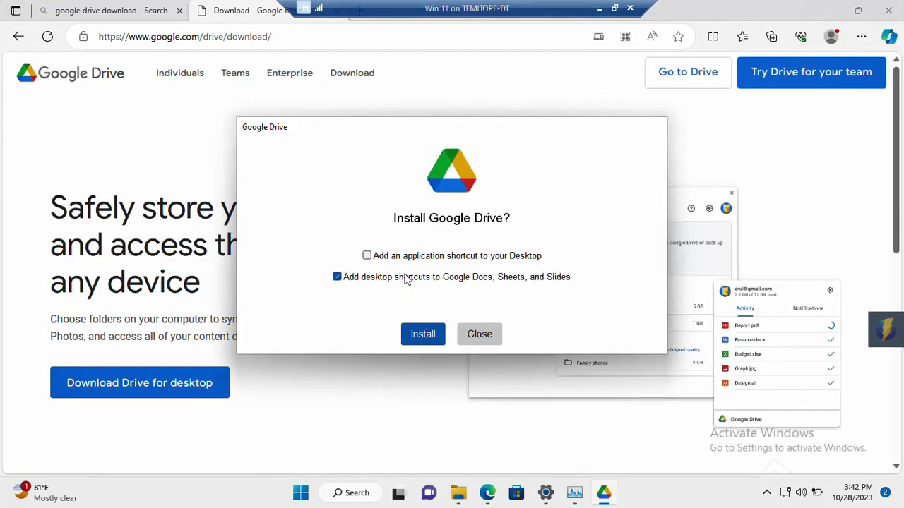
# Enable 'Add an application shortcut to your Desktop' and start installing Google Drive.
pyautogui.click(367, 258)
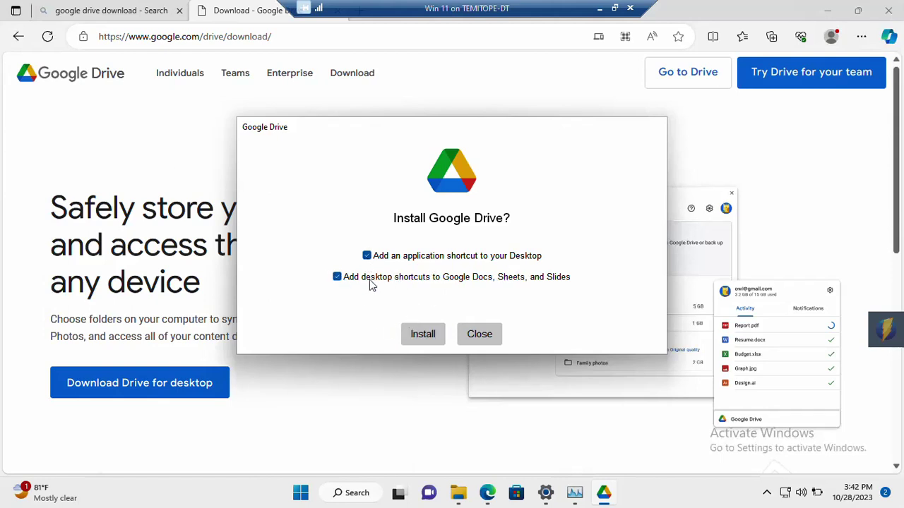
pyautogui.click(417, 338)
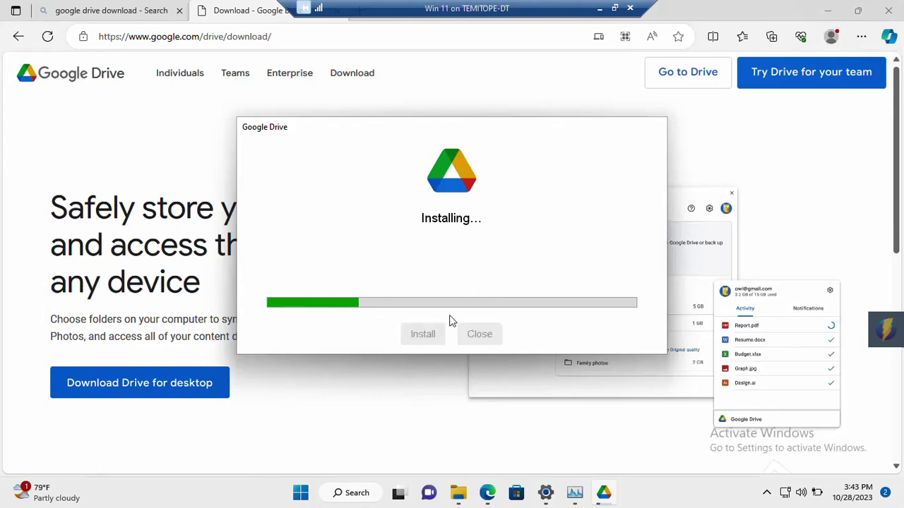
# Close the installer's 'Setup failed to install Google Update' error message.
pyautogui.click(766, 496)
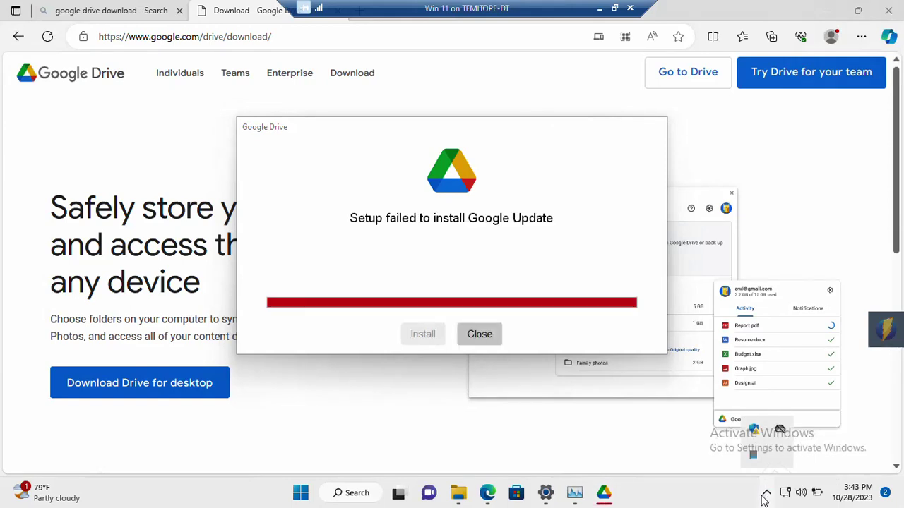
pyautogui.click(444, 262)
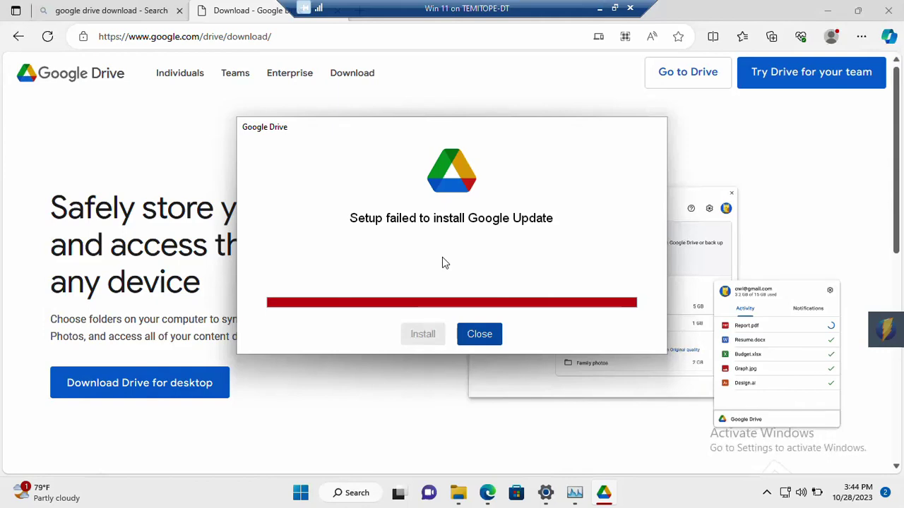
pyautogui.click(481, 339)
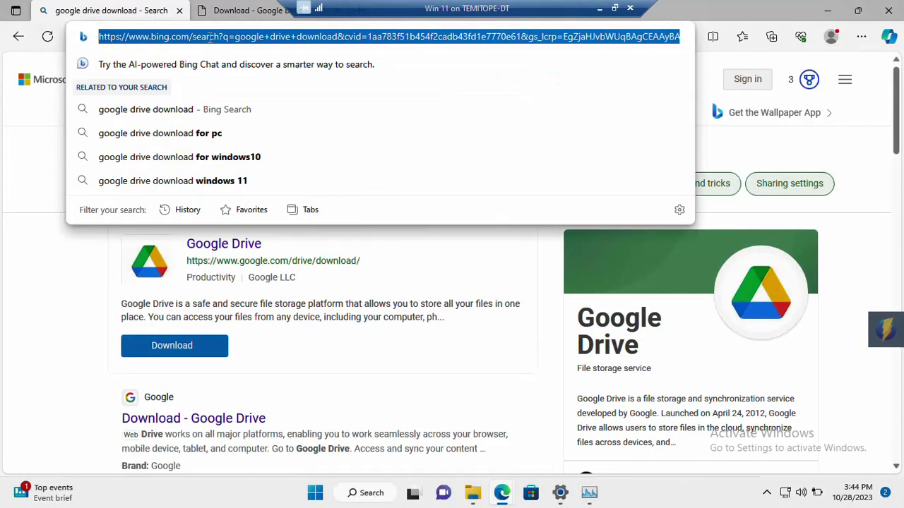
# Search Bing for 'google drive download for pc' and bring the Downloads folder window back to front.
pyautogui.click(210, 134)
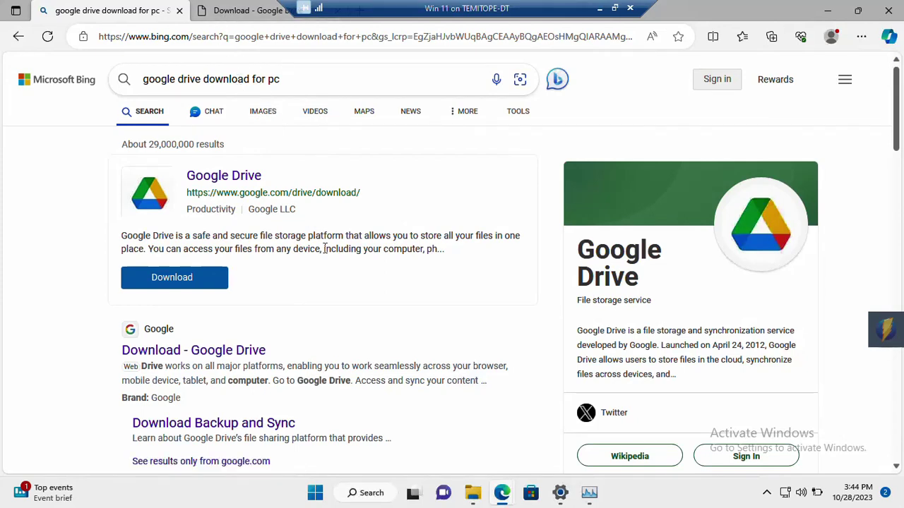
pyautogui.click(473, 500)
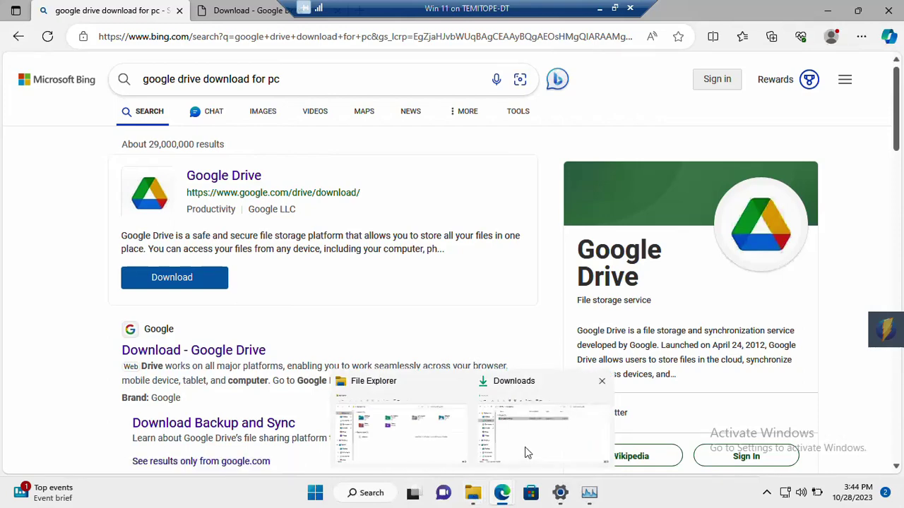
pyautogui.click(526, 453)
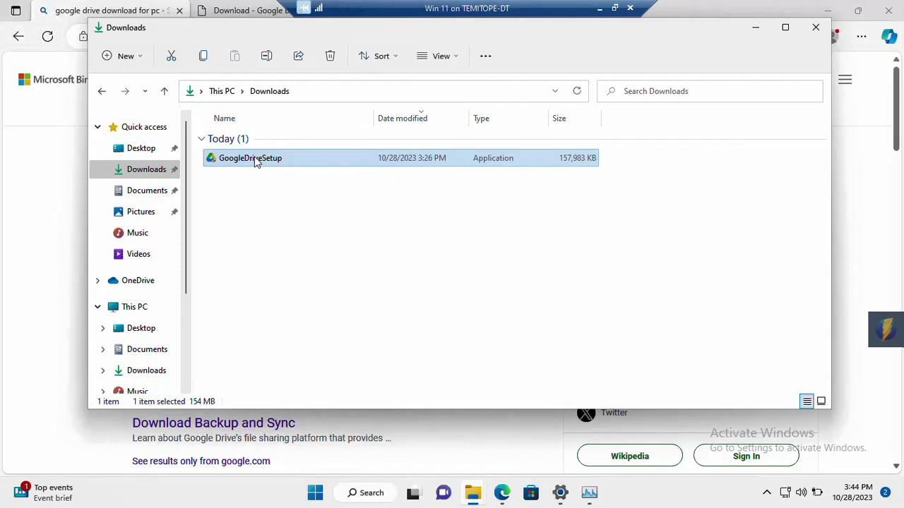
# Relaunch GoogleDriveSetup from Downloads and approve its User Account Control prompt.
pyautogui.doubleClick(254, 159)
pyautogui.click(768, 496)
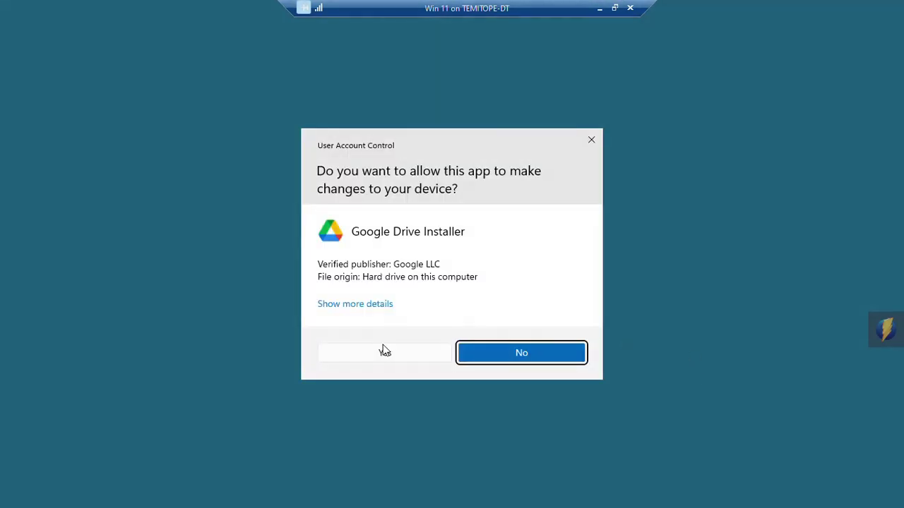
pyautogui.click(382, 353)
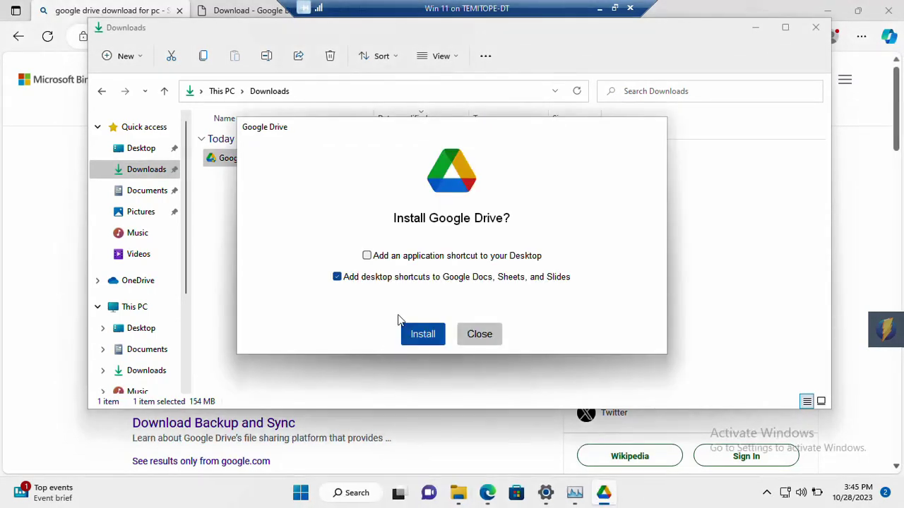
# Install Google Drive with the desktop shortcut option ticked, then window the VM and open the recording toolbar.
pyautogui.click(367, 257)
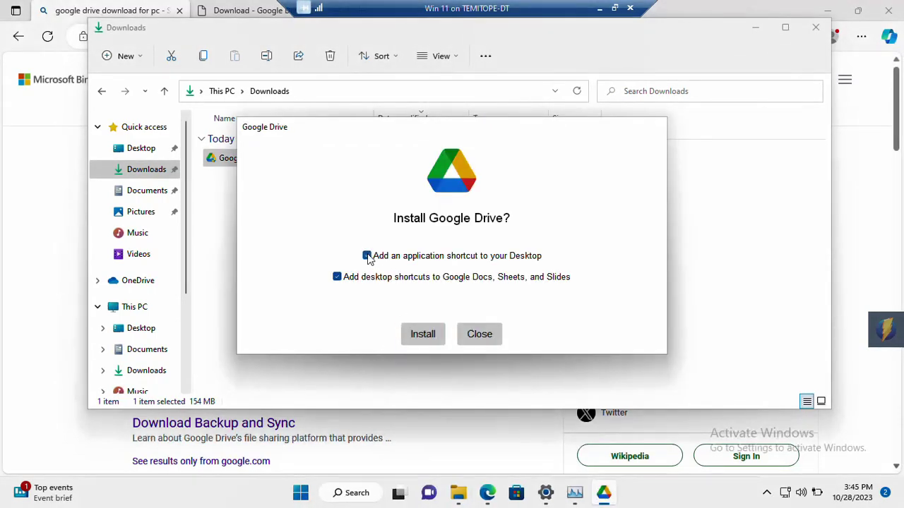
pyautogui.click(418, 331)
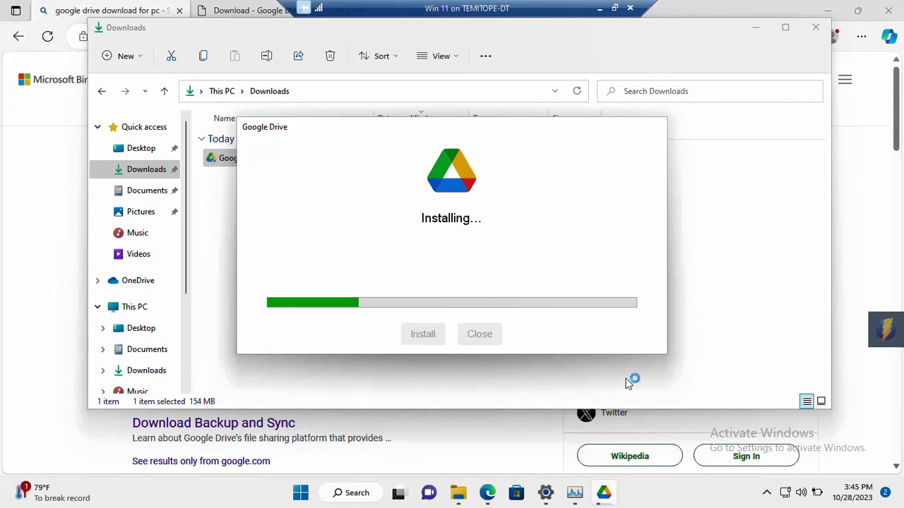
pyautogui.click(614, 9)
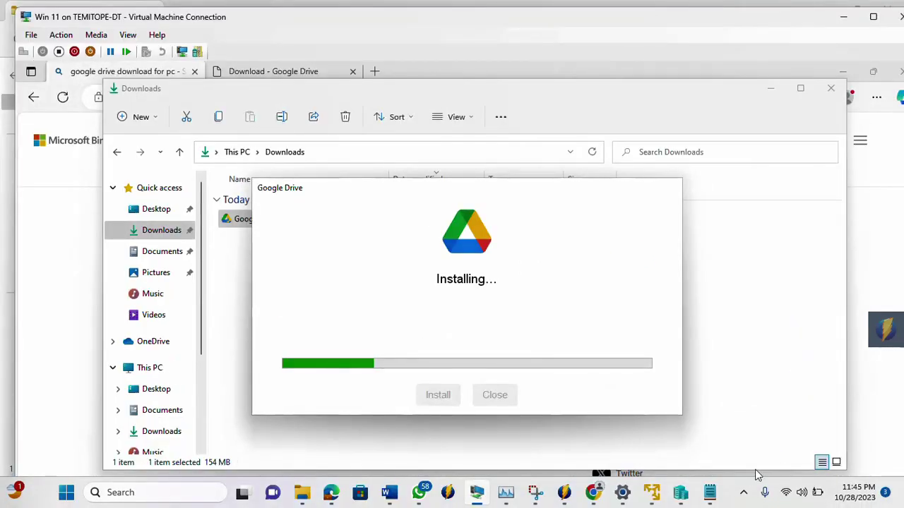
pyautogui.click(746, 494)
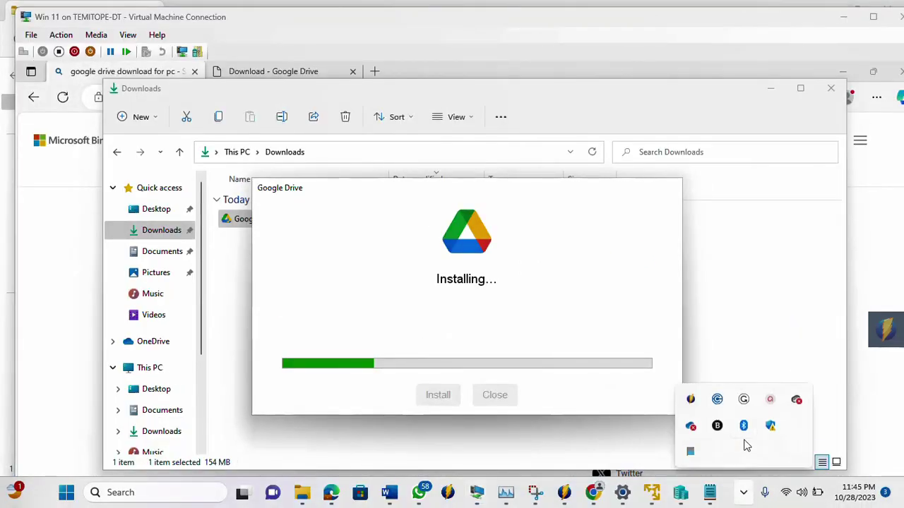
pyautogui.click(769, 400)
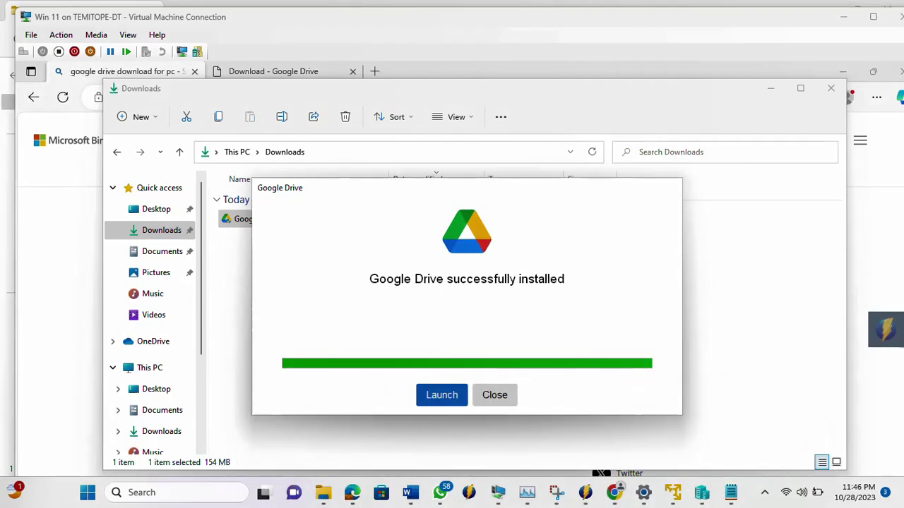
# Launch the newly installed Google Drive to reach its 'Welcome to Google Drive!' screen.
pyautogui.click(740, 429)
pyautogui.click(442, 395)
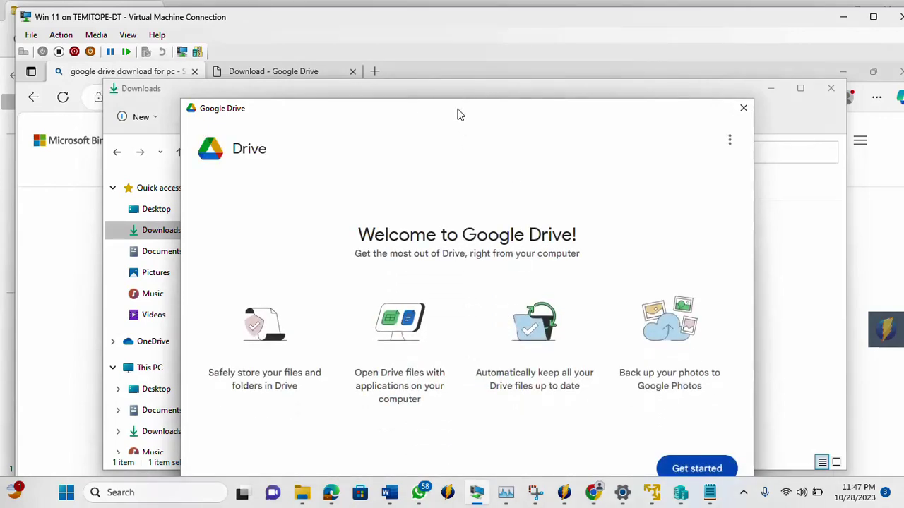
# Move the Welcome window up, choose Get started, then Sign in to open the browser sign-in page.
pyautogui.moveTo(456, 106); pyautogui.dragTo(460, 83)
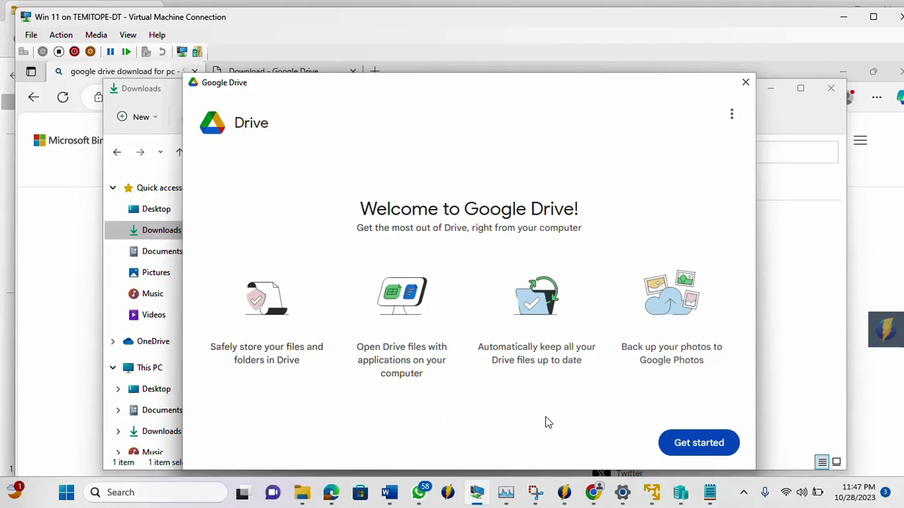
pyautogui.click(698, 443)
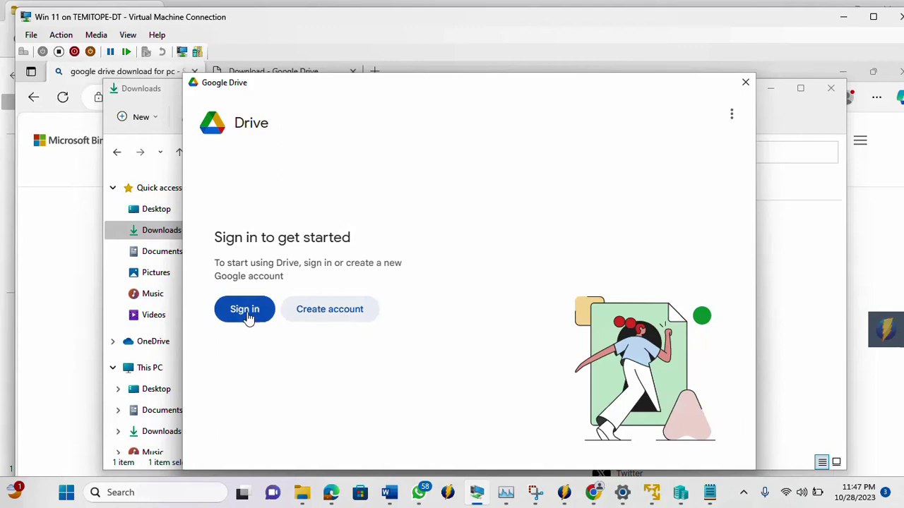
pyautogui.click(245, 311)
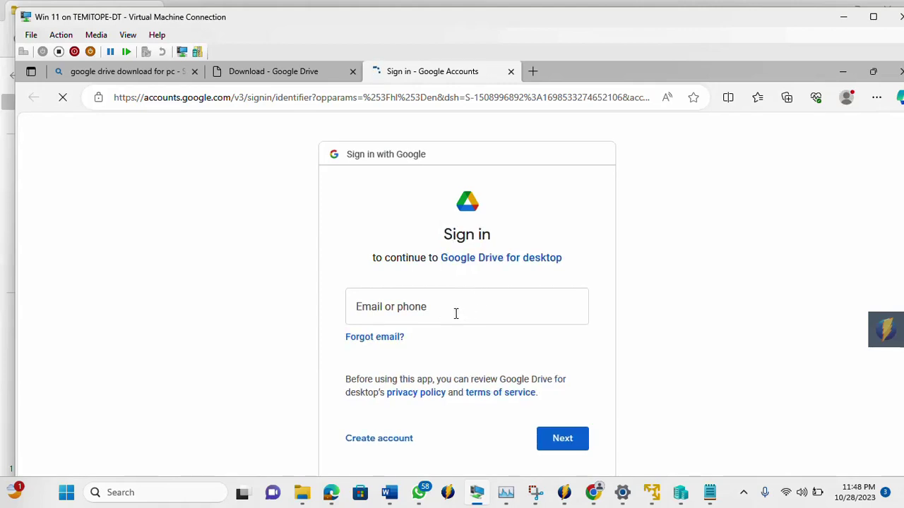
# Enter the Google account e-mail address in the Email or phone field and continue.
pyautogui.click(455, 313)
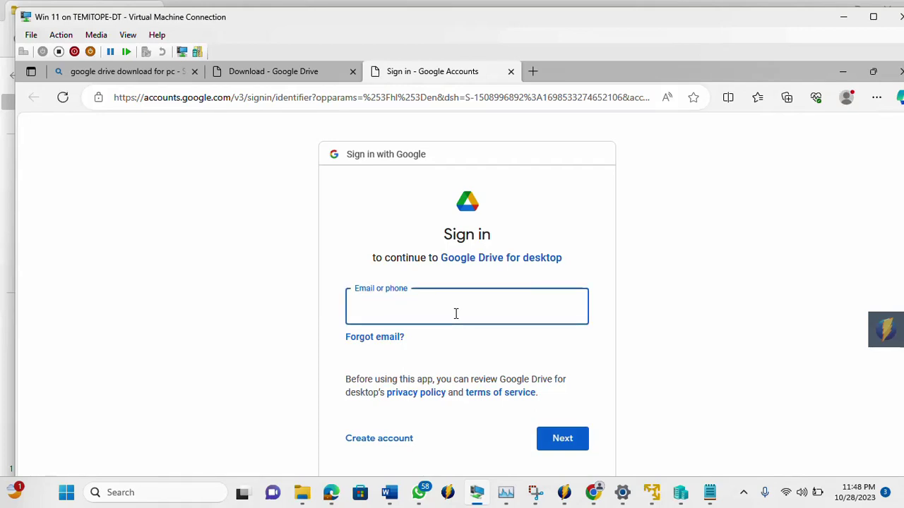
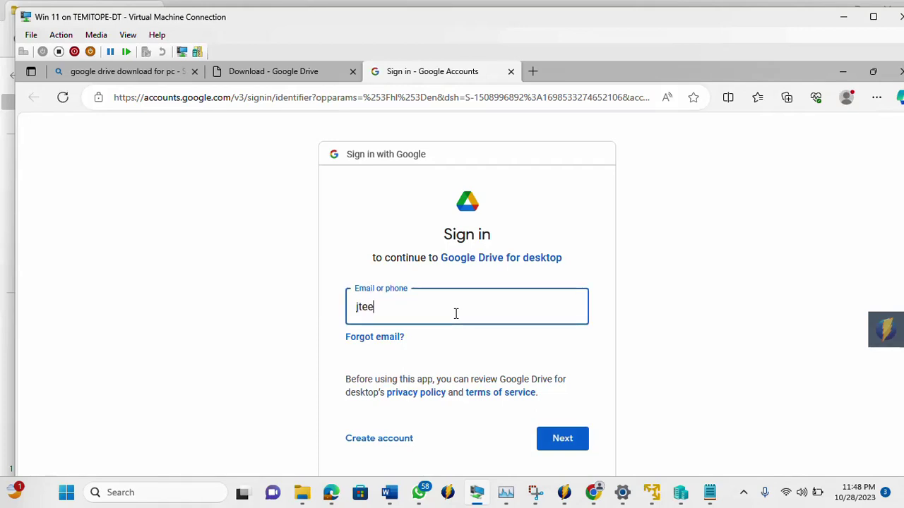
pyautogui.click(562, 441)
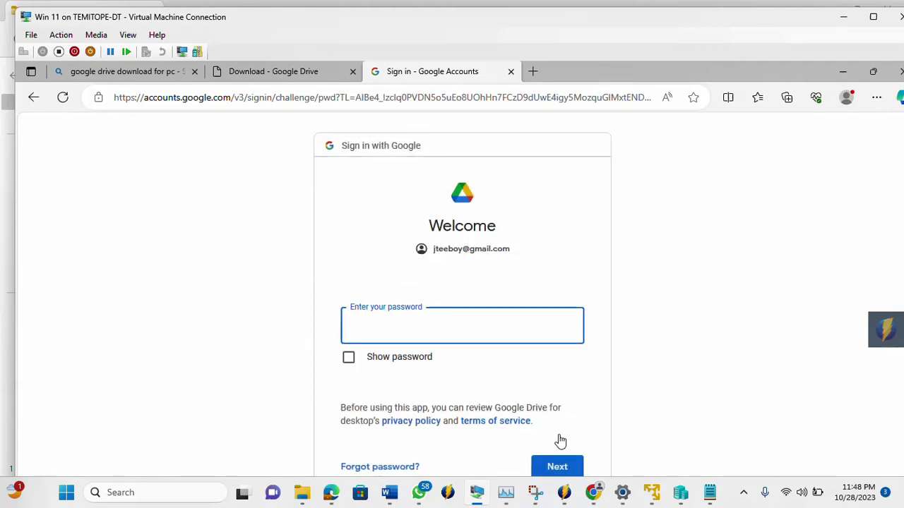
# Enter the account password and submit it to continue signing in.
pyautogui.write('***')
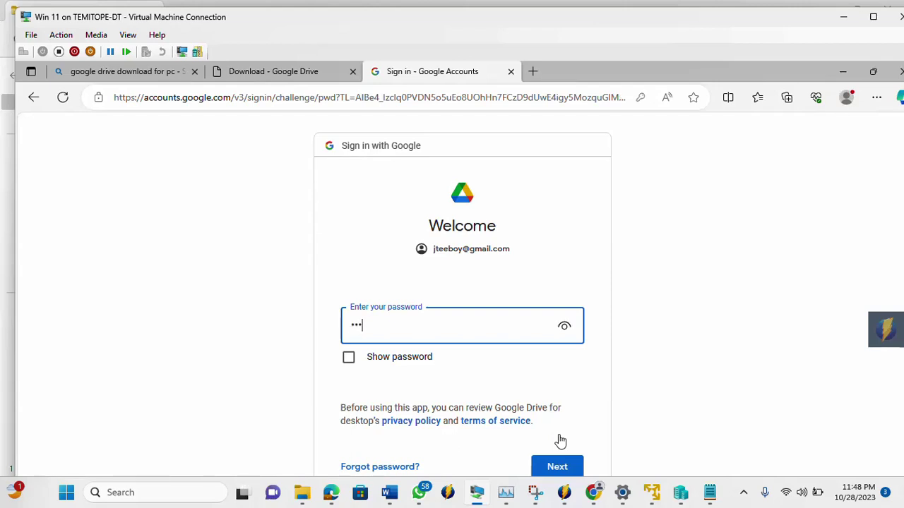
pyautogui.write('********************')
pyautogui.click(550, 474)
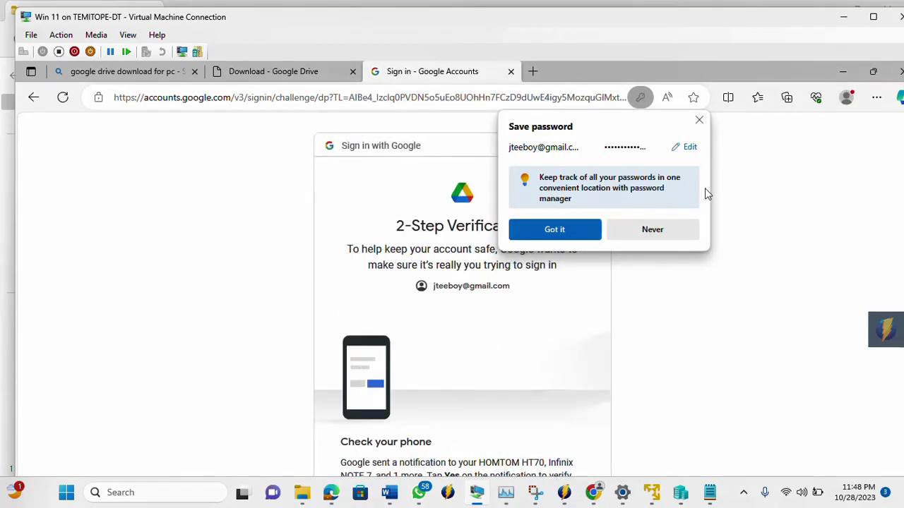
# Dismiss Edge's offer to save the password.
pyautogui.click(700, 122)
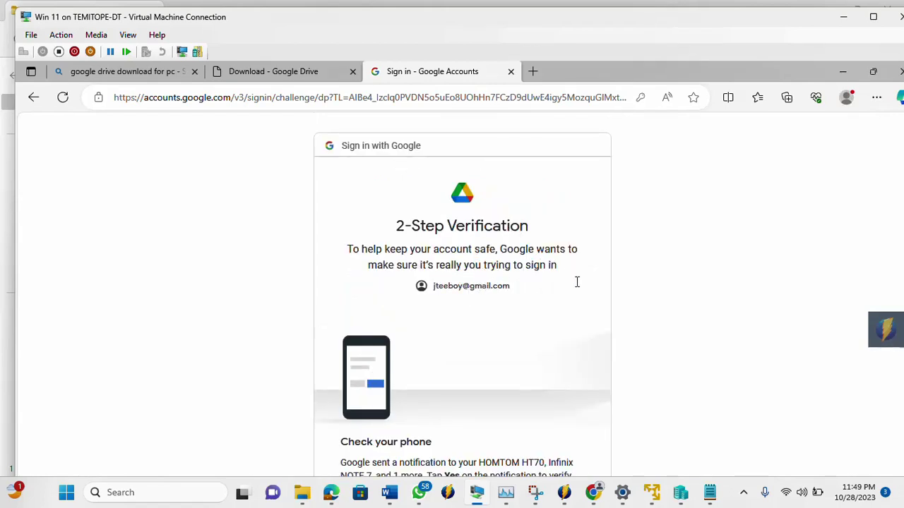
pyautogui.scroll(-2, 577, 282)
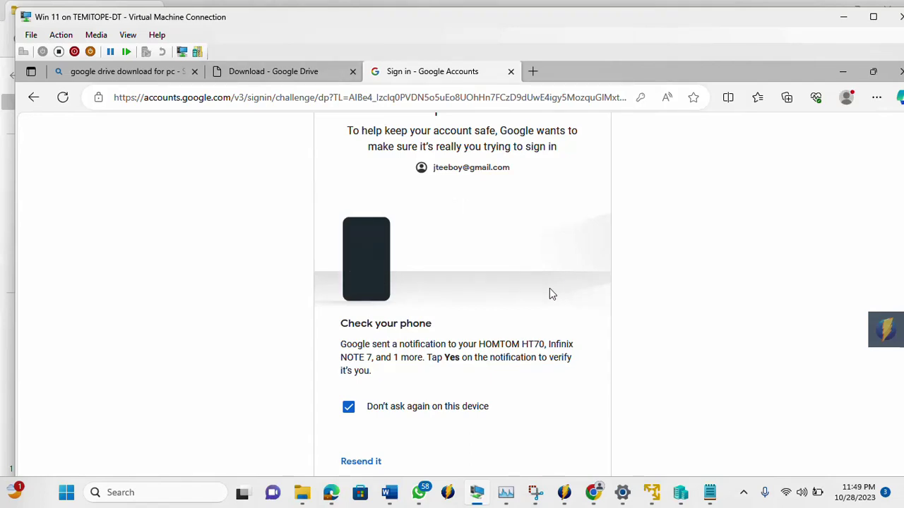
pyautogui.scroll(-1, 549, 289)
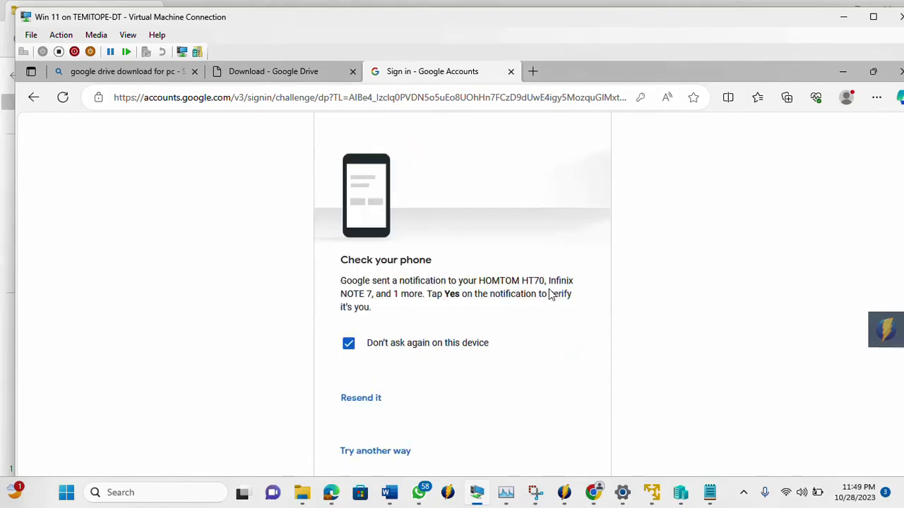
pyautogui.scroll(3, 550, 291)
# Approve the 2-Step Verification sign-in prompt on the phone.
pyautogui.scroll(-1, 579, 277)
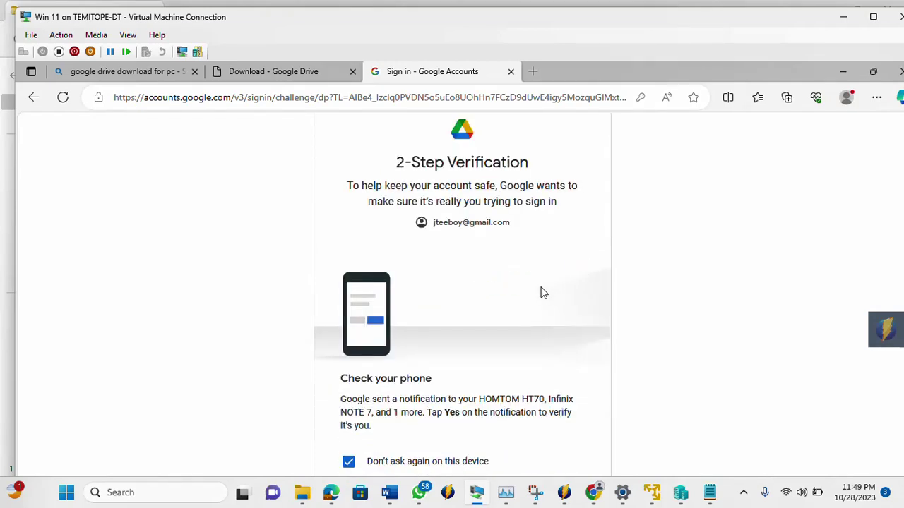
pyautogui.scroll(1, 544, 293)
pyautogui.scroll(-1, 544, 292)
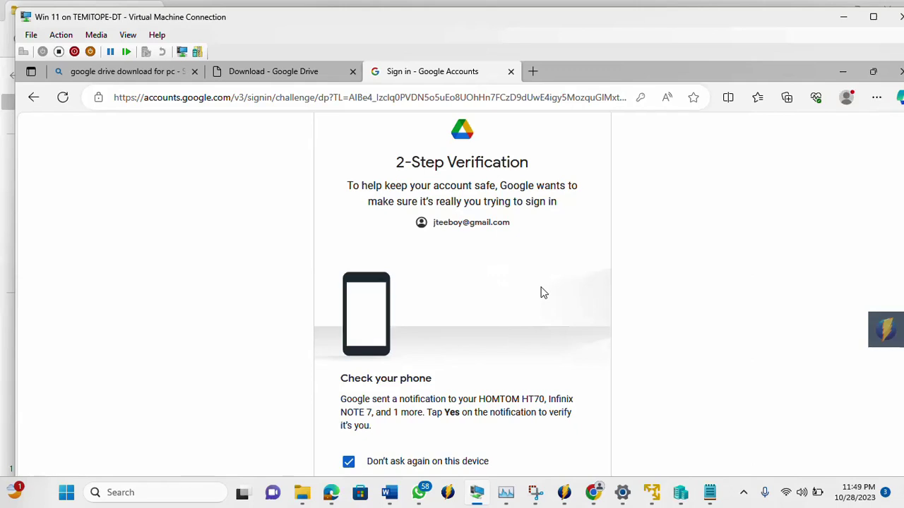
pyautogui.scroll(-2, 543, 293)
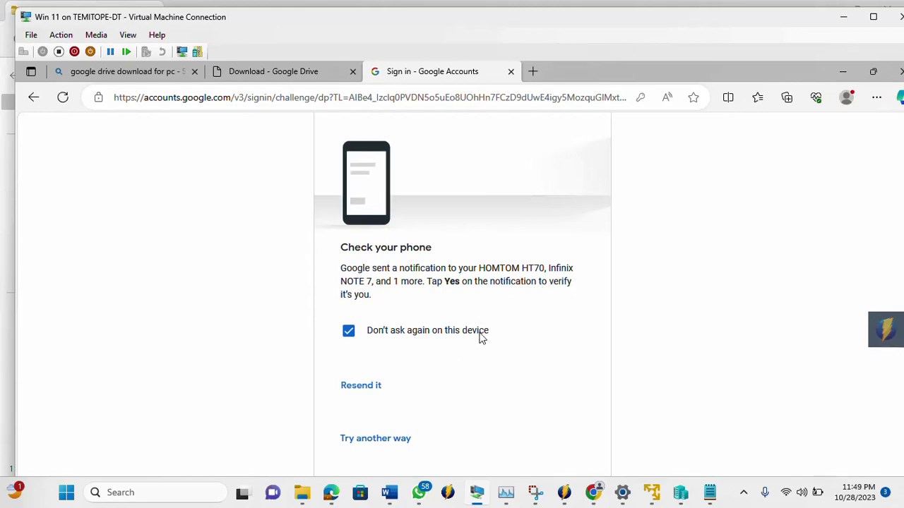
pyautogui.scroll(1, 506, 305)
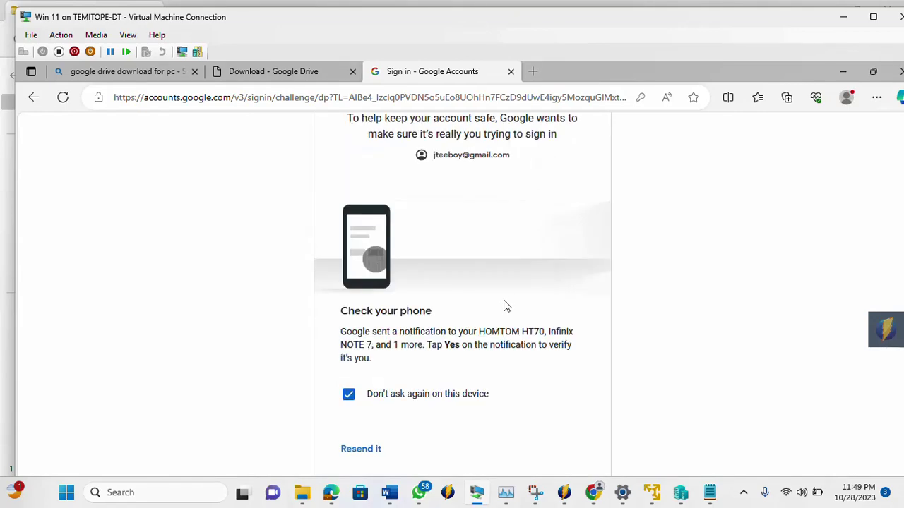
pyautogui.scroll(1, 505, 305)
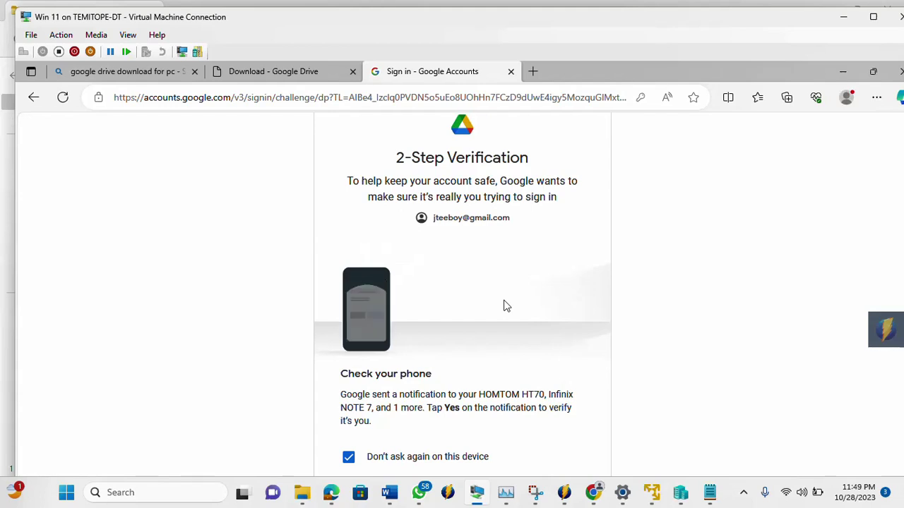
pyautogui.scroll(-2, 505, 305)
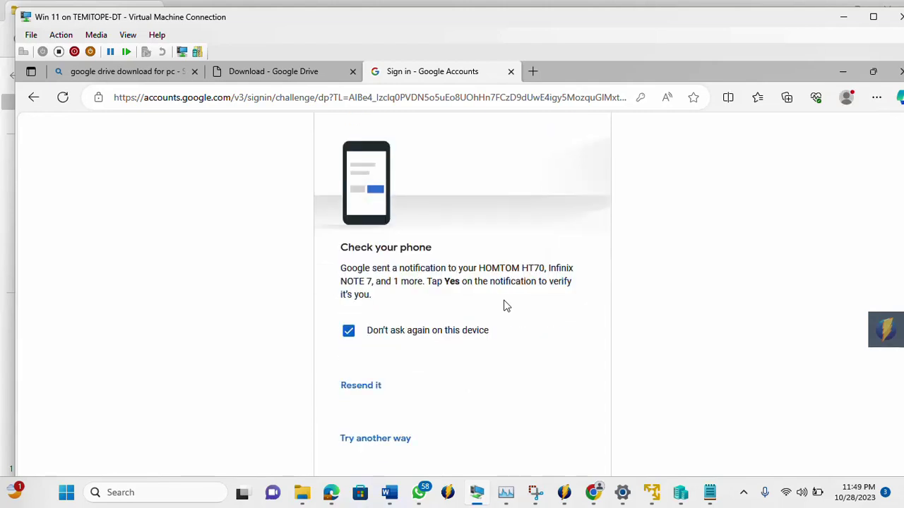
pyautogui.scroll(3, 505, 306)
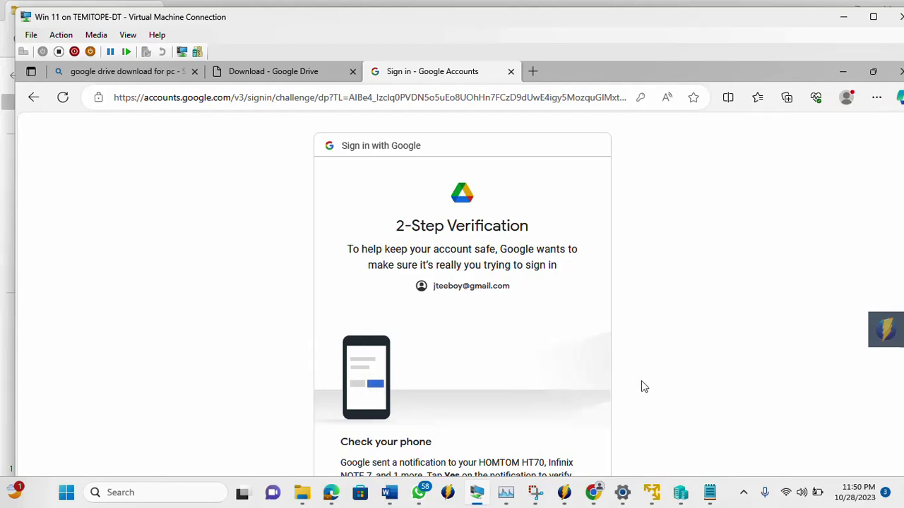
pyautogui.scroll(-3, 626, 339)
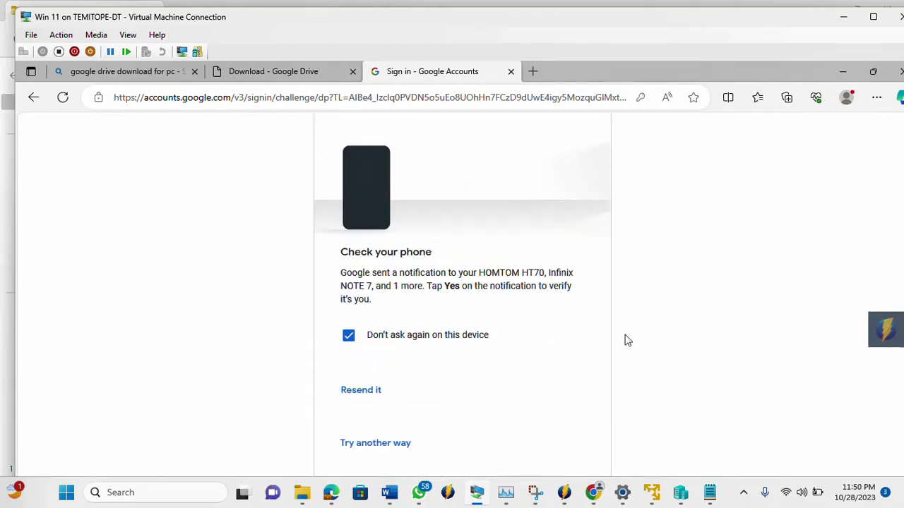
pyautogui.scroll(1, 625, 341)
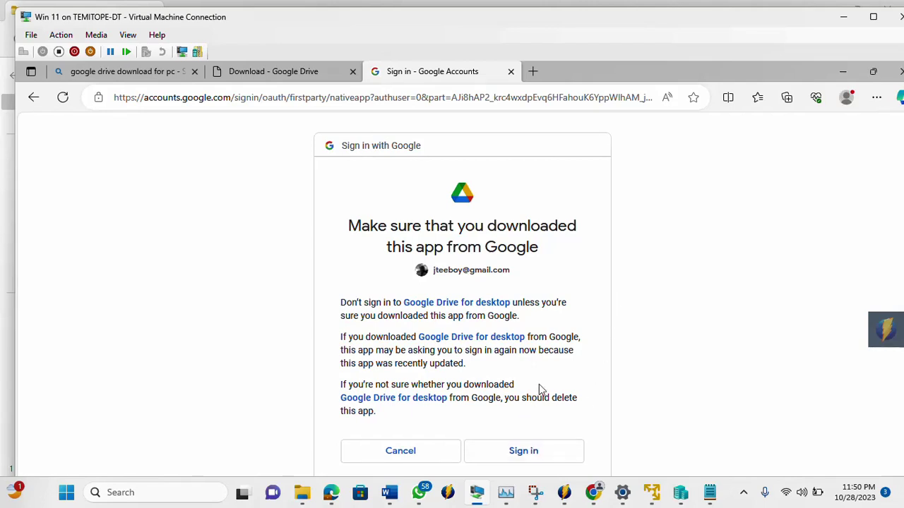
# Confirm Sign in on the 'Make sure that you downloaded this app from Google' page.
pyautogui.click(523, 452)
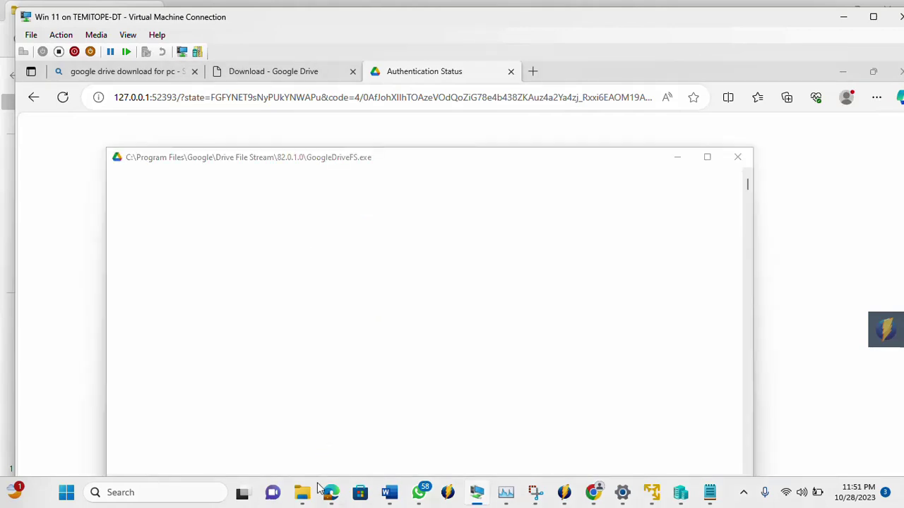
# Bring up the Downloads folder window from the taskbar, then minimize it to reveal Drive setup.
pyautogui.moveTo(305, 499)
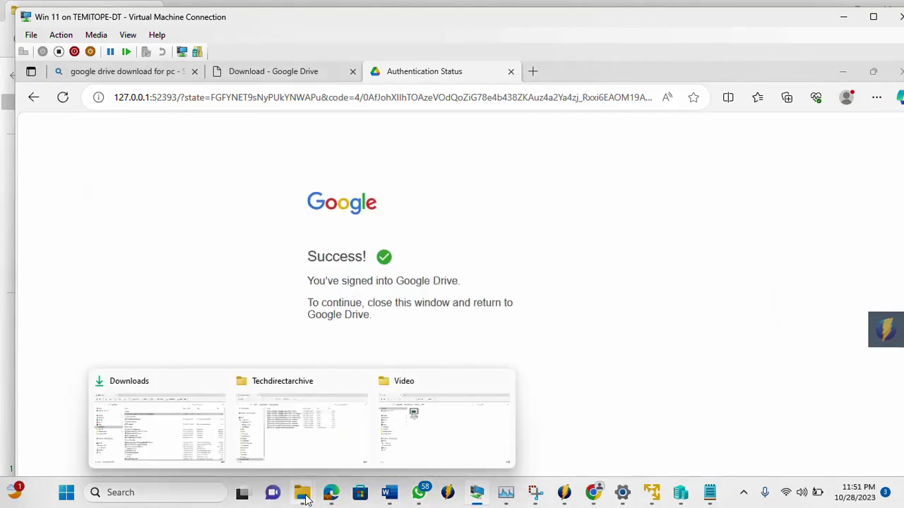
pyautogui.click(188, 424)
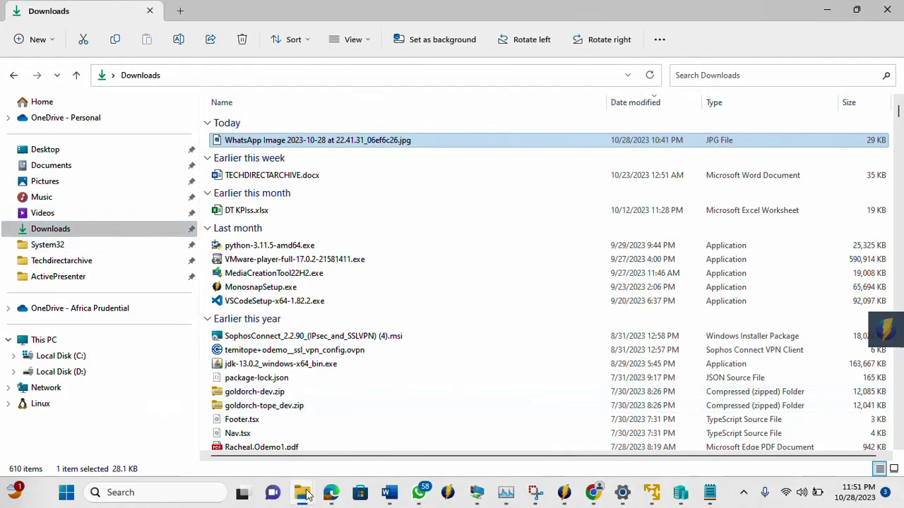
pyautogui.moveTo(306, 494)
pyautogui.click(825, 9)
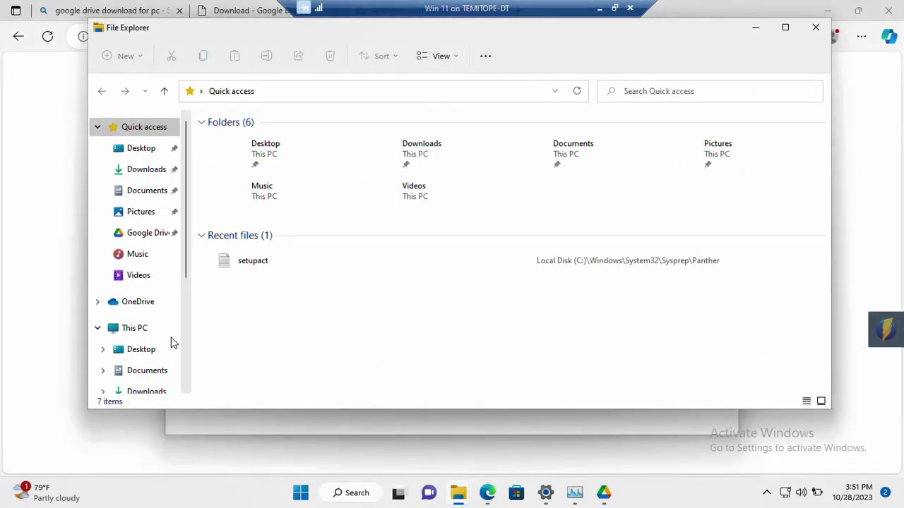
# Switch File Explorer to This PC to list the Google Drive (G:) drive.
pyautogui.click(134, 329)
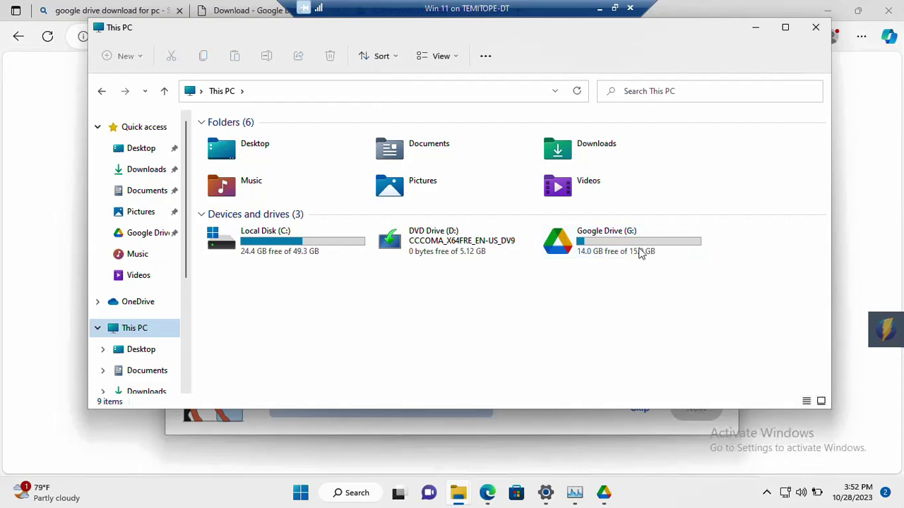
pyautogui.click(643, 251)
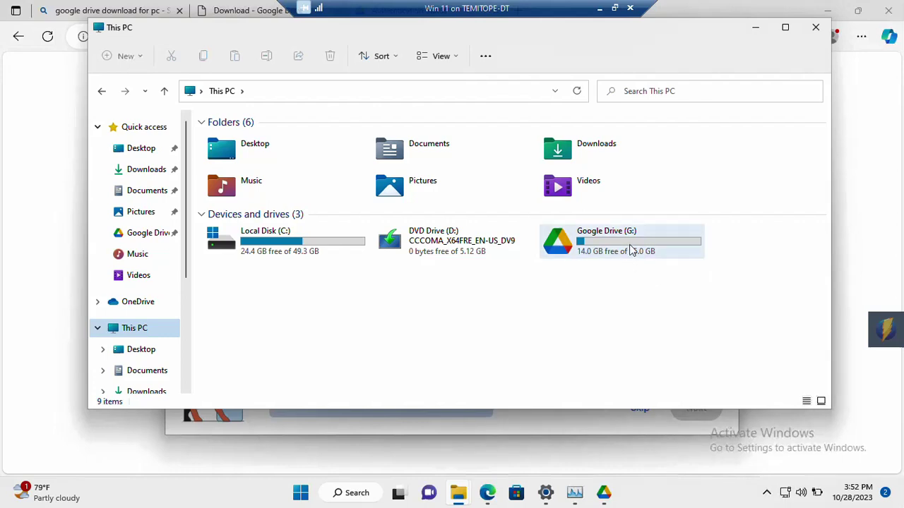
pyautogui.click(241, 287)
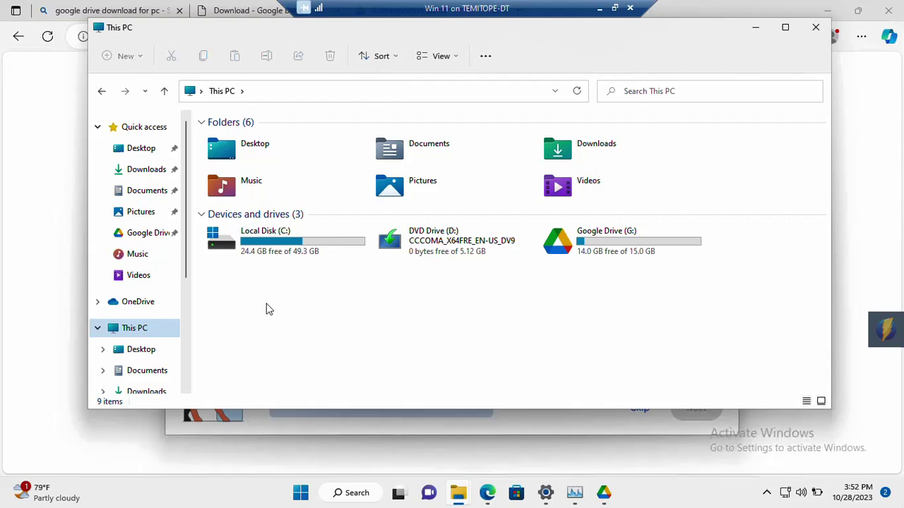
pyautogui.click(612, 241)
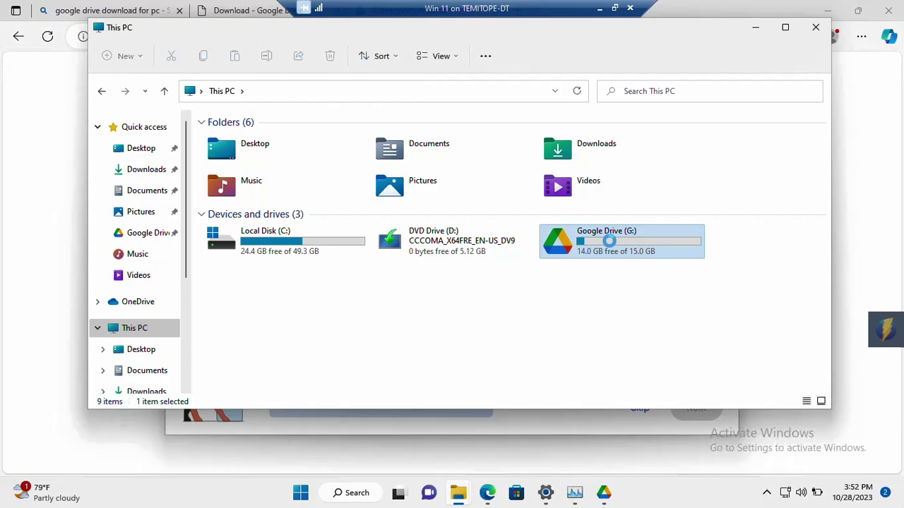
# Show the full context menu for Google Drive (G:), pointing at Give access to.
pyautogui.rightClick(609, 241)
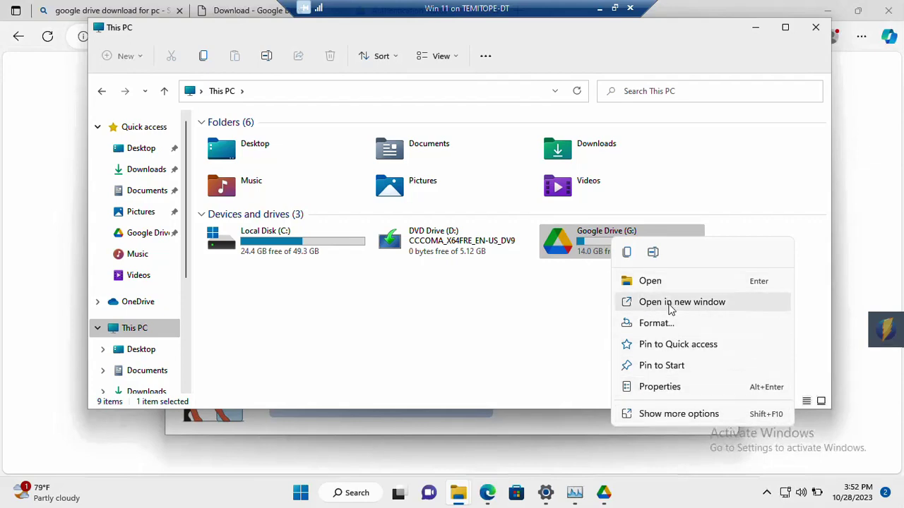
pyautogui.click(666, 415)
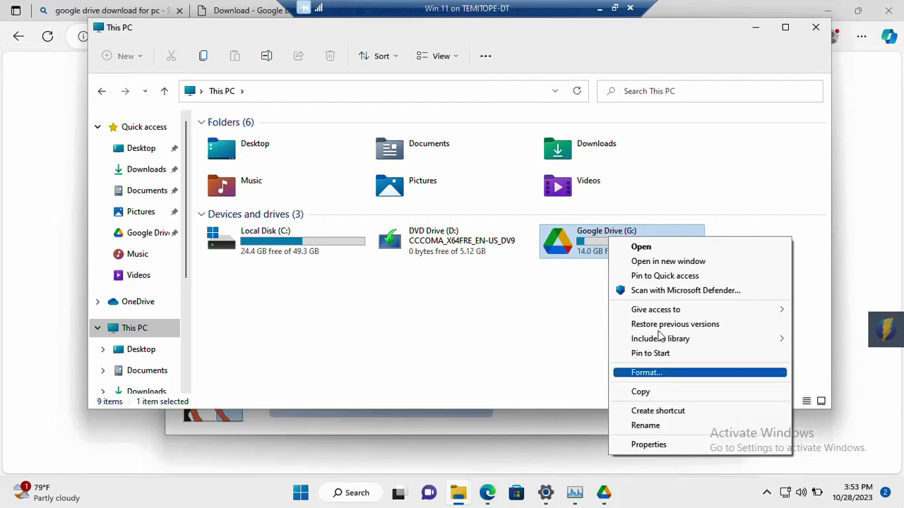
pyautogui.moveTo(654, 314)
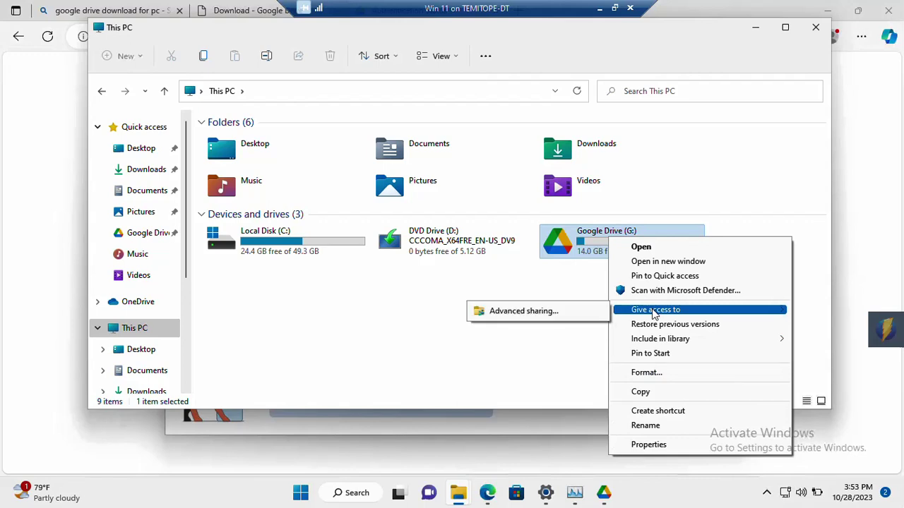